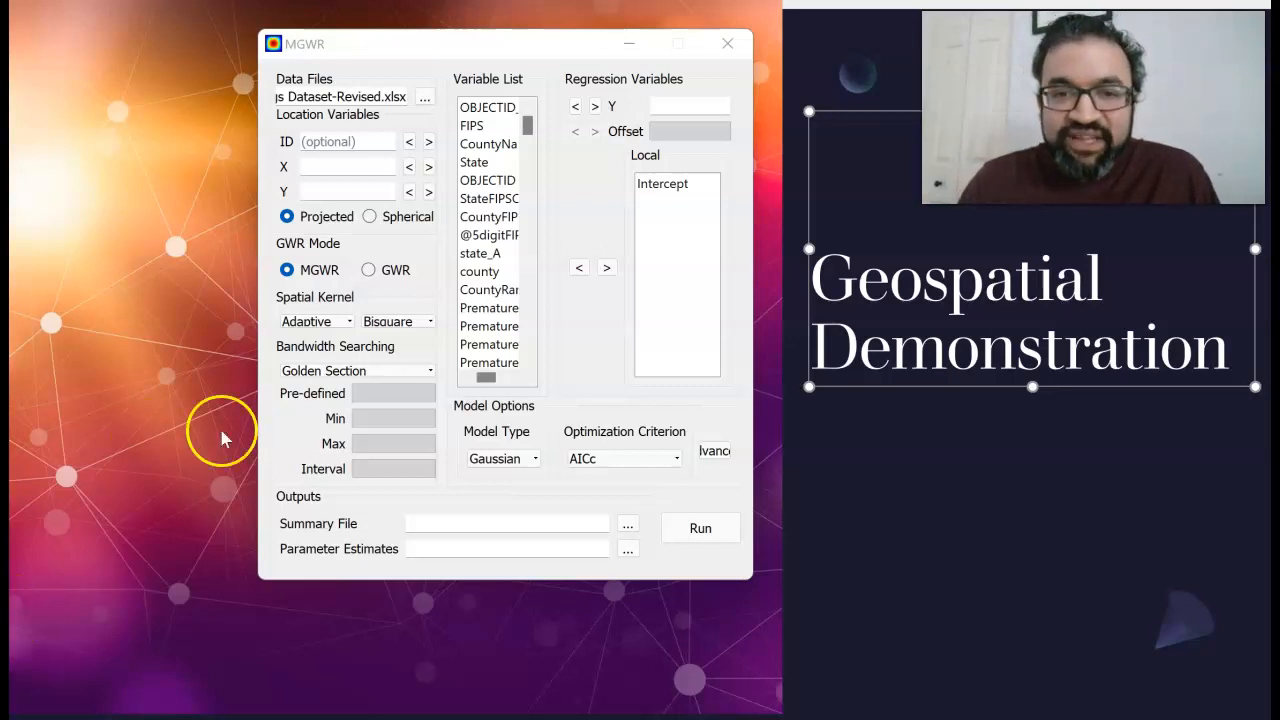
# Assign OBJECTID_1 from the variable list as the ID location variable
pyautogui.moveTo(528, 124); pyautogui.dragTo(532, 143)
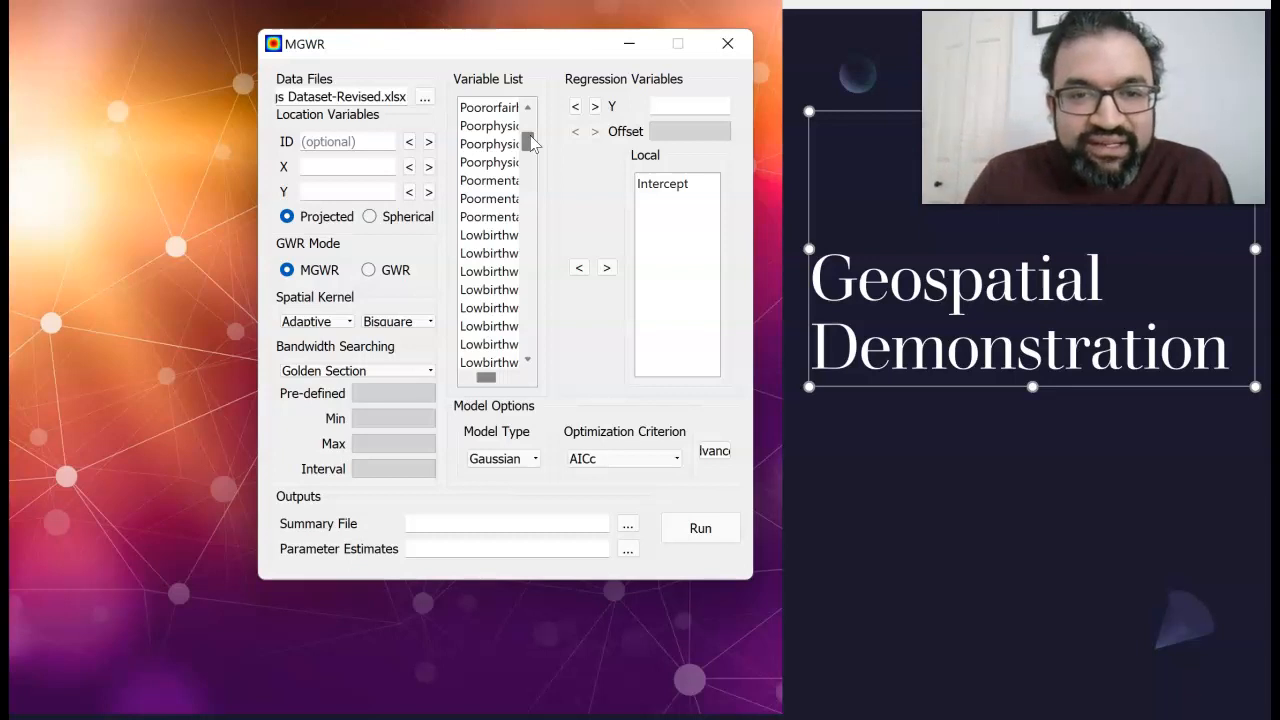
pyautogui.moveTo(531, 143); pyautogui.dragTo(529, 115)
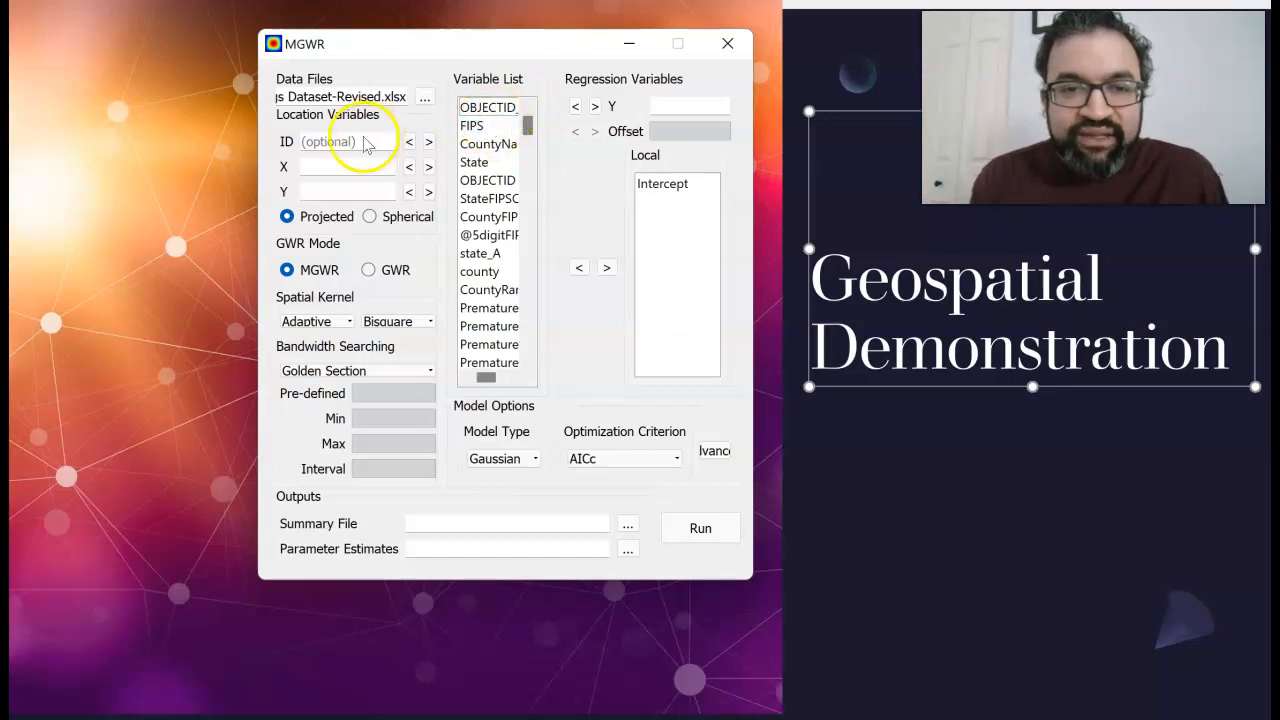
pyautogui.click(487, 107)
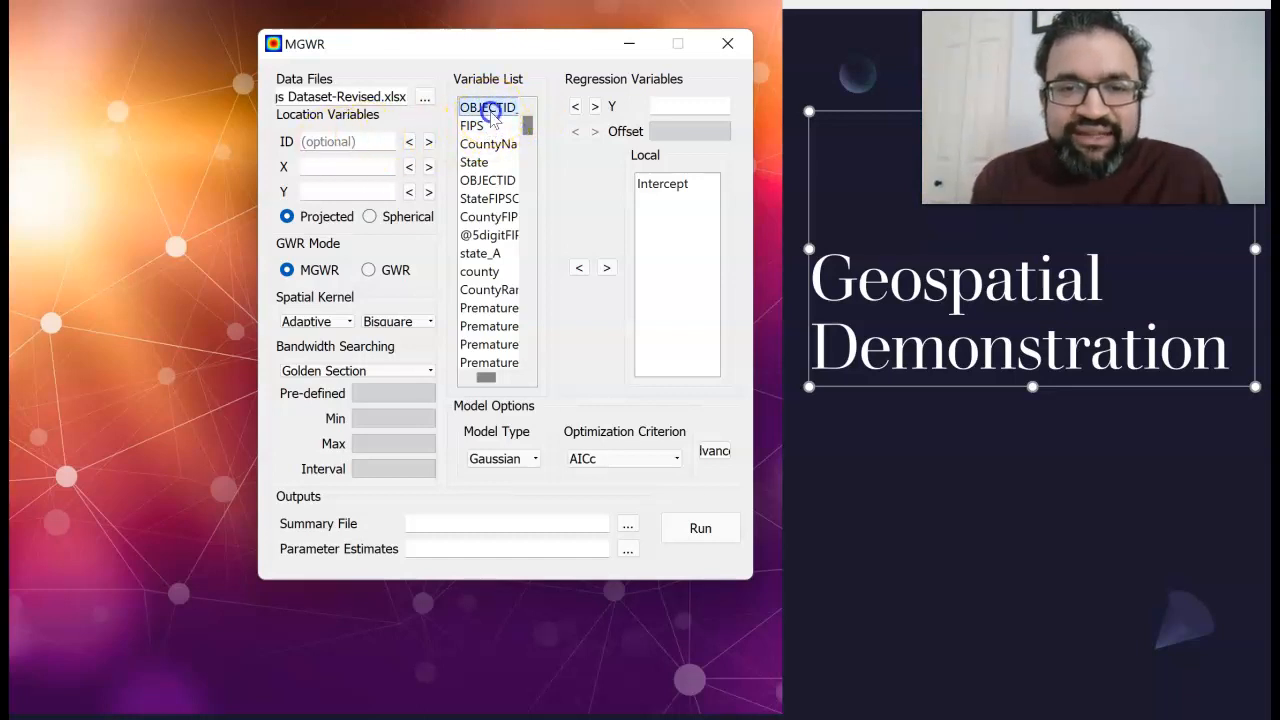
pyautogui.click(409, 141)
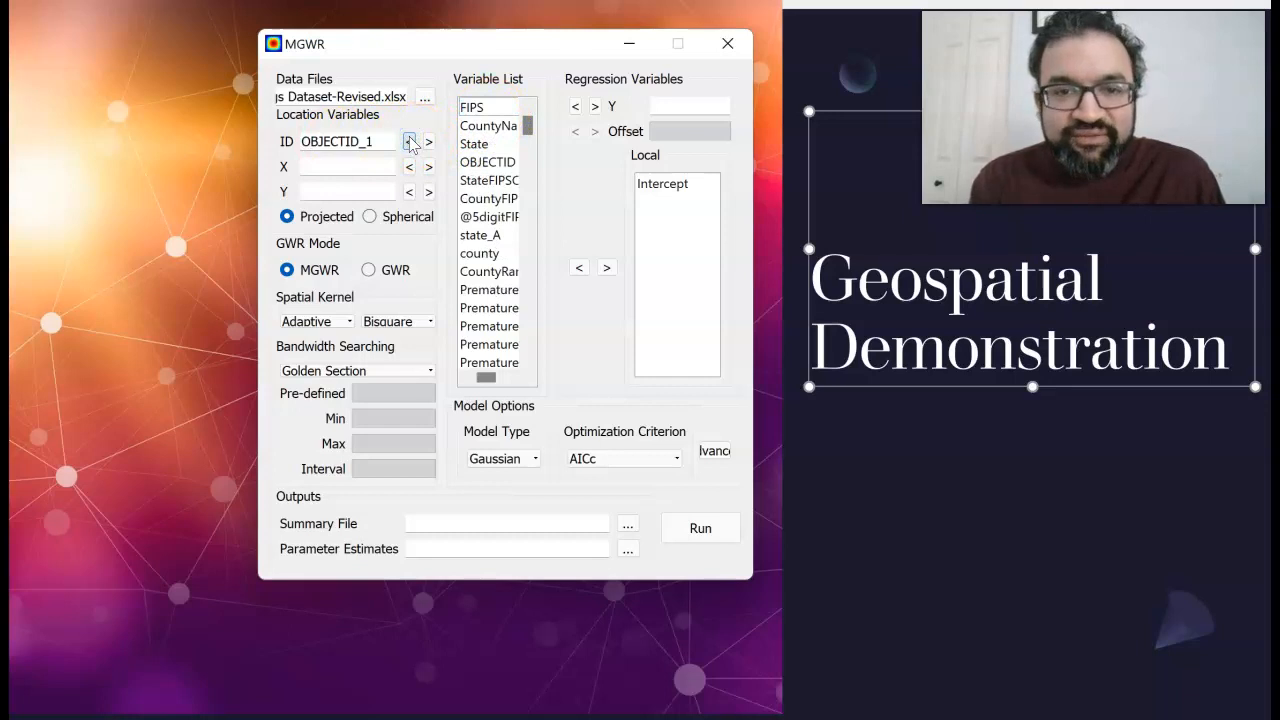
# Assign lon as the X location variable and lat as the Y location variable
pyautogui.moveTo(527, 120); pyautogui.dragTo(527, 345)
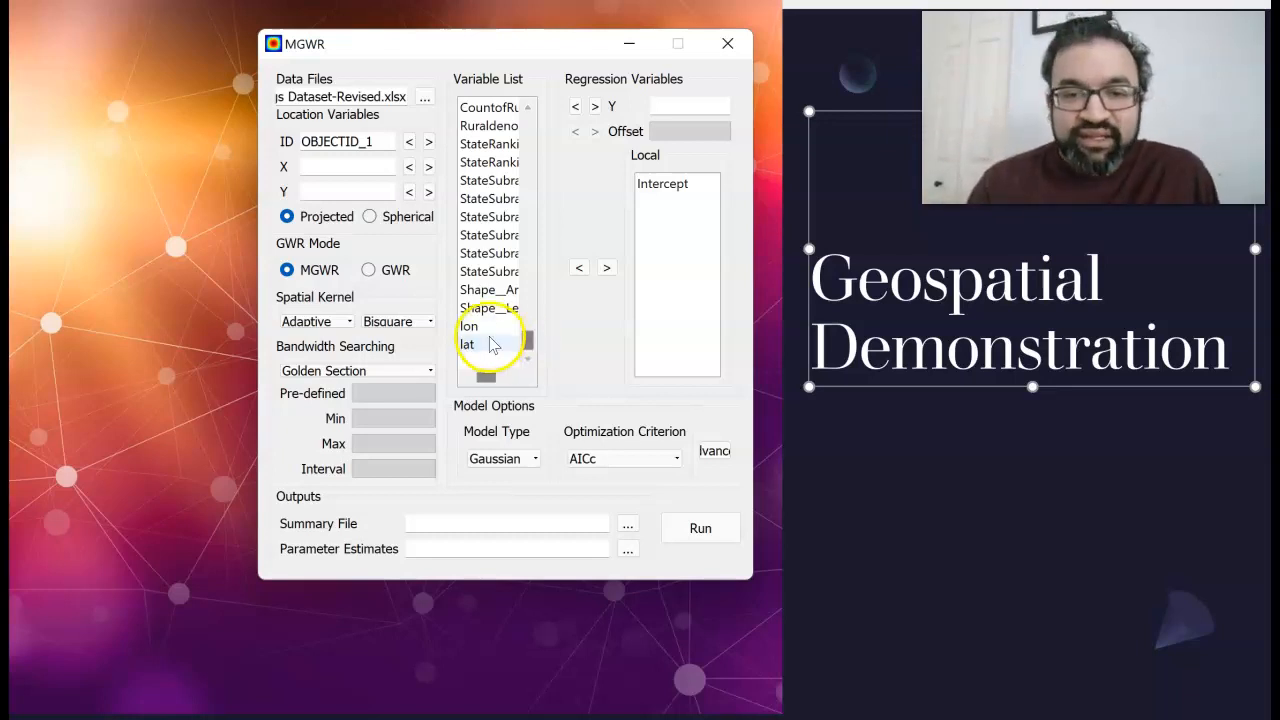
pyautogui.click(488, 329)
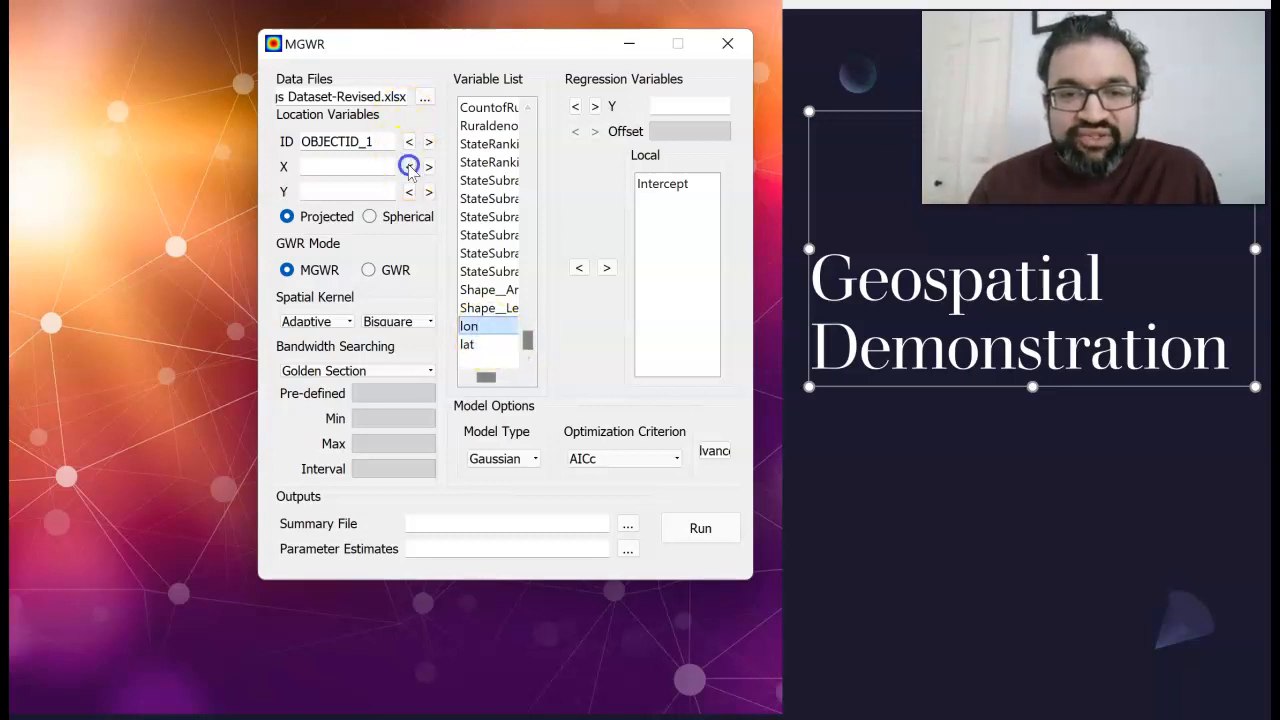
pyautogui.click(409, 166)
pyautogui.moveTo(528, 138); pyautogui.dragTo(520, 363)
pyautogui.click(475, 345)
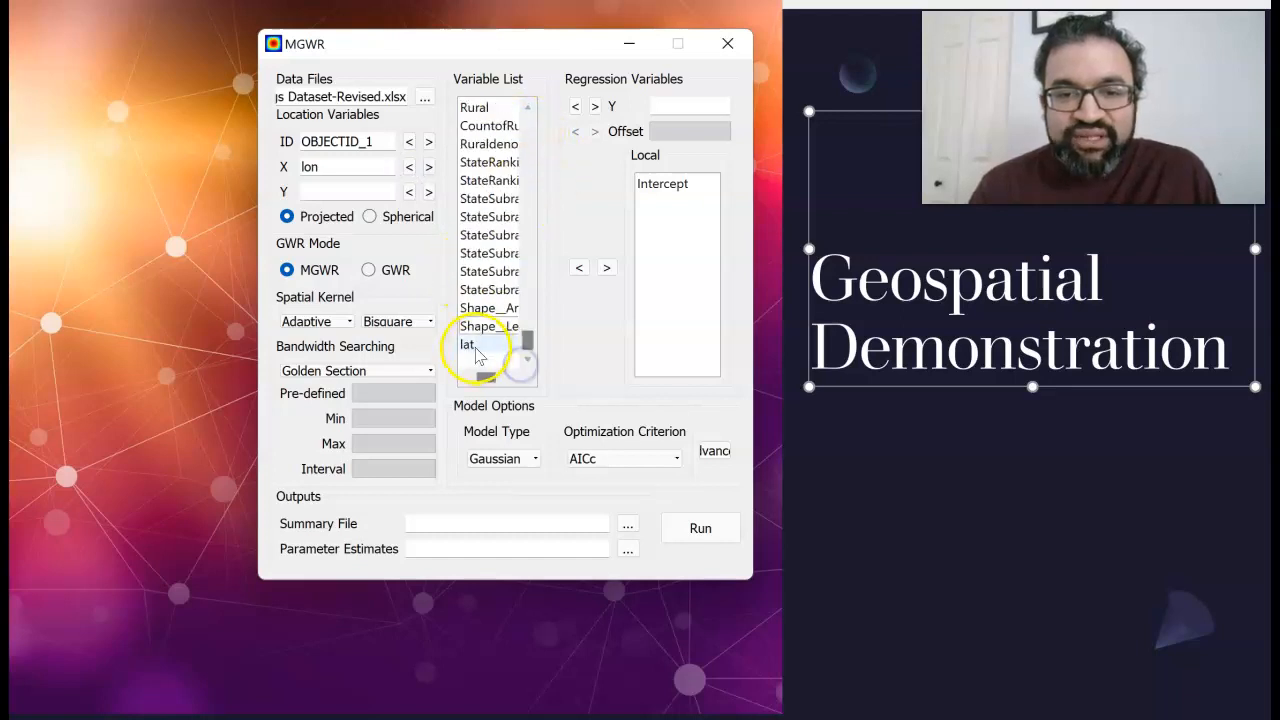
pyautogui.click(409, 191)
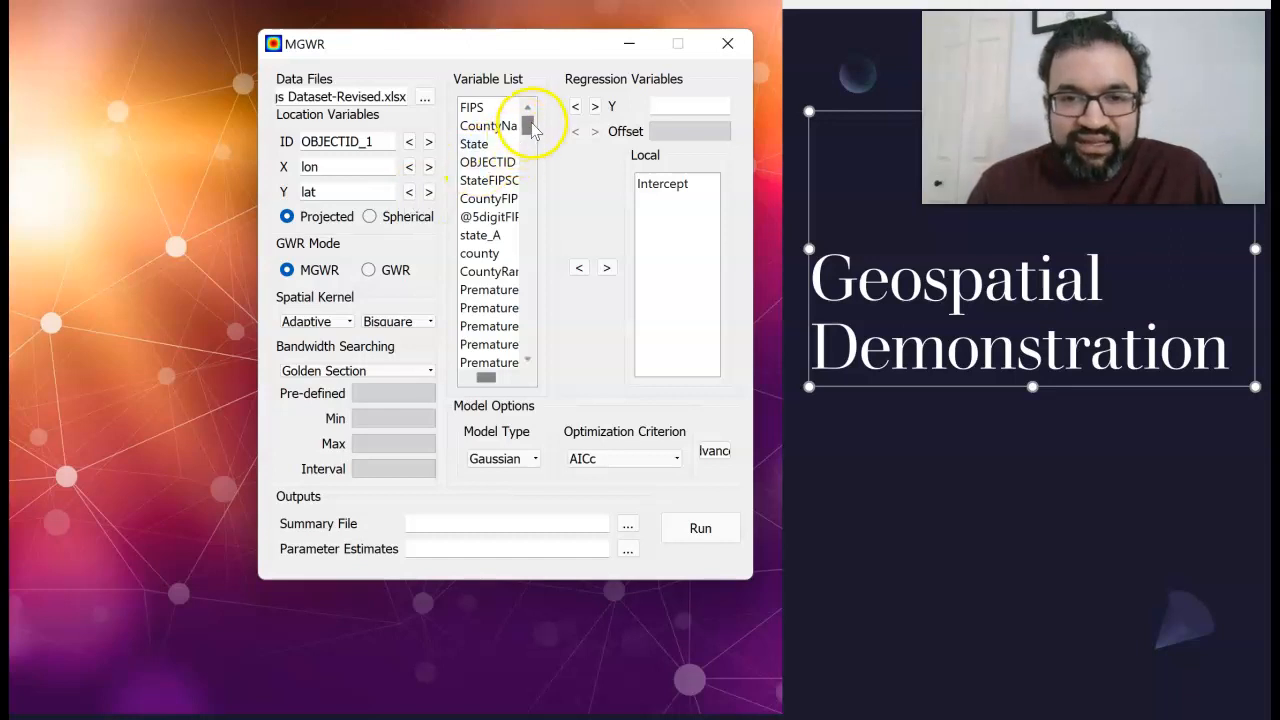
pyautogui.moveTo(533, 130); pyautogui.dragTo(537, 159)
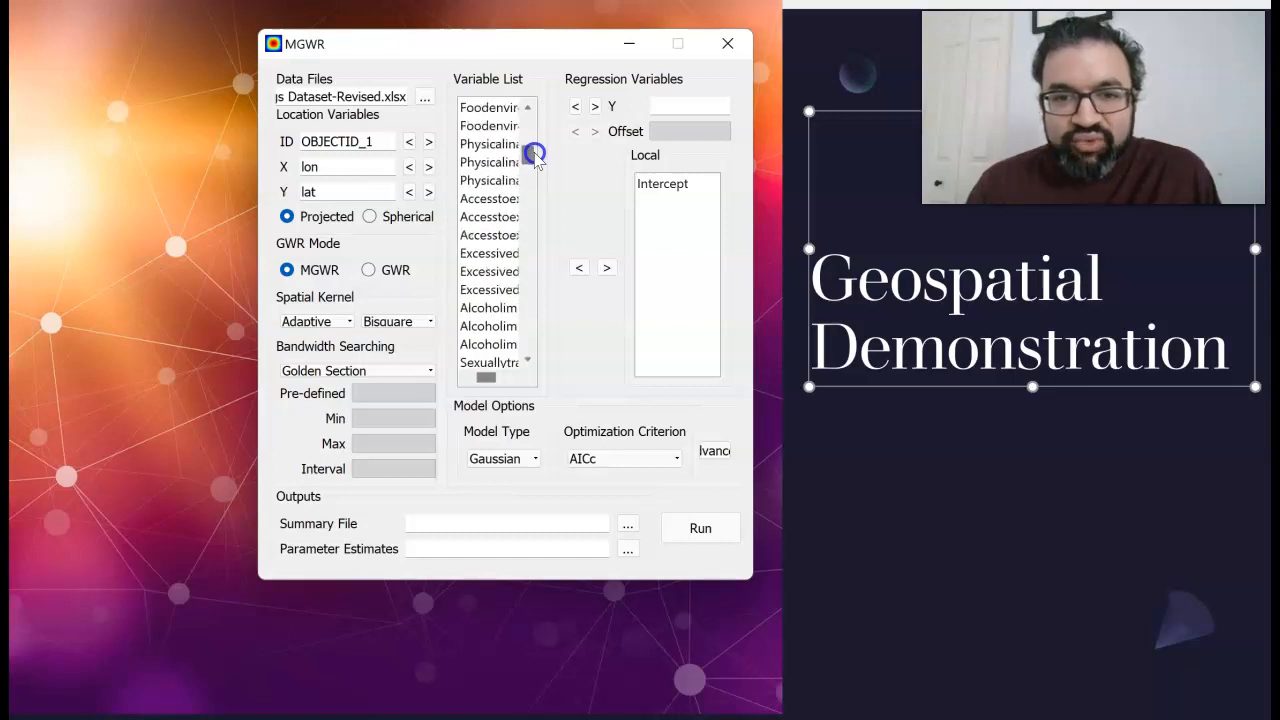
pyautogui.scroll(1, 536, 160)
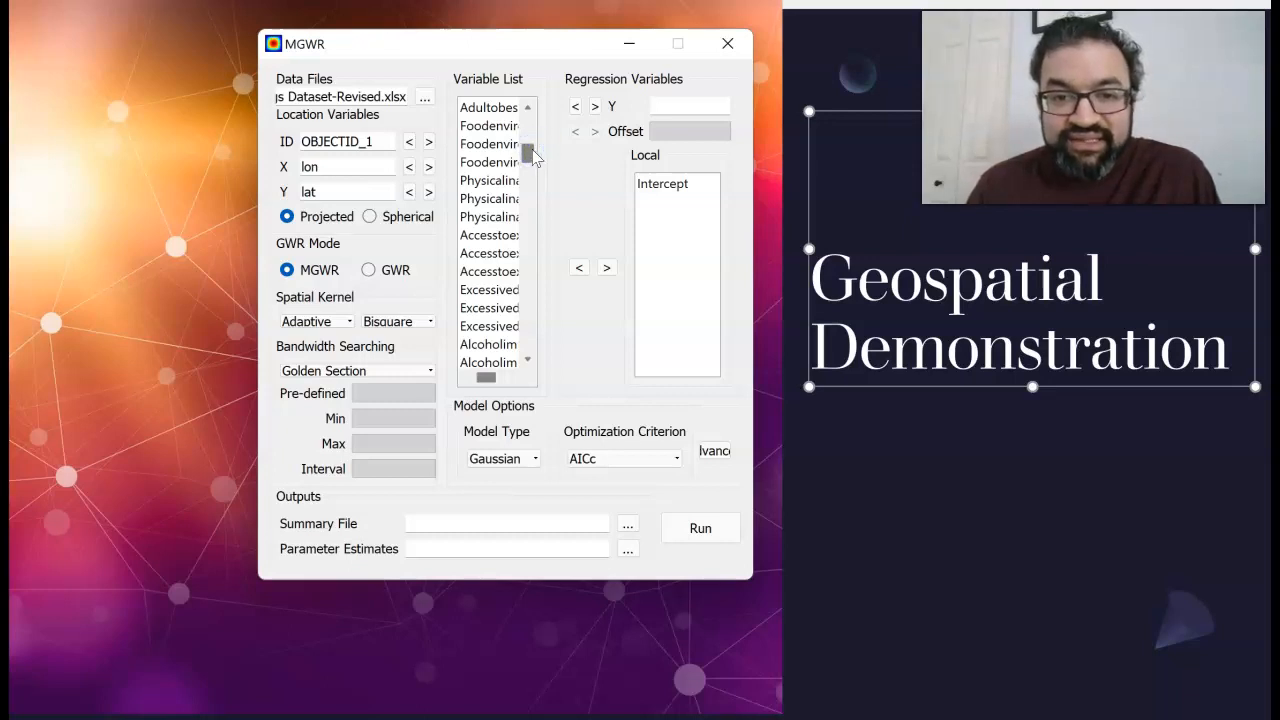
pyautogui.moveTo(530, 151); pyautogui.dragTo(530, 150)
pyautogui.click(506, 308)
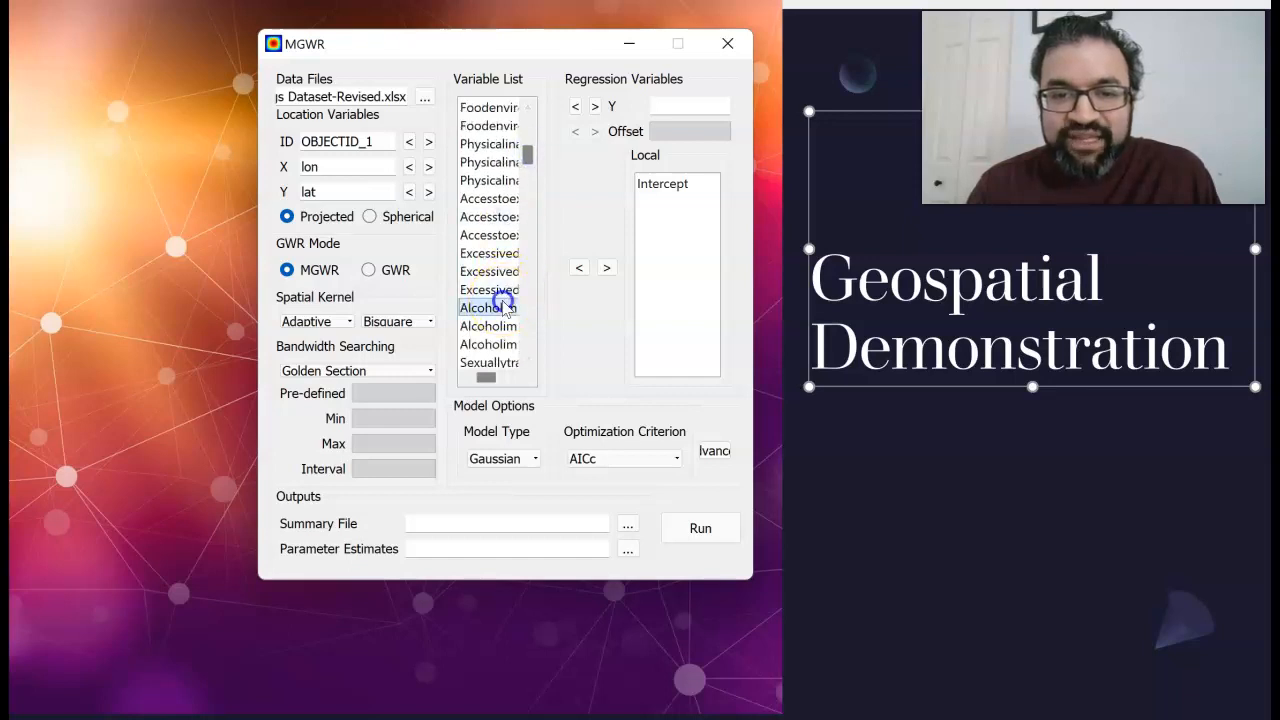
pyautogui.click(595, 107)
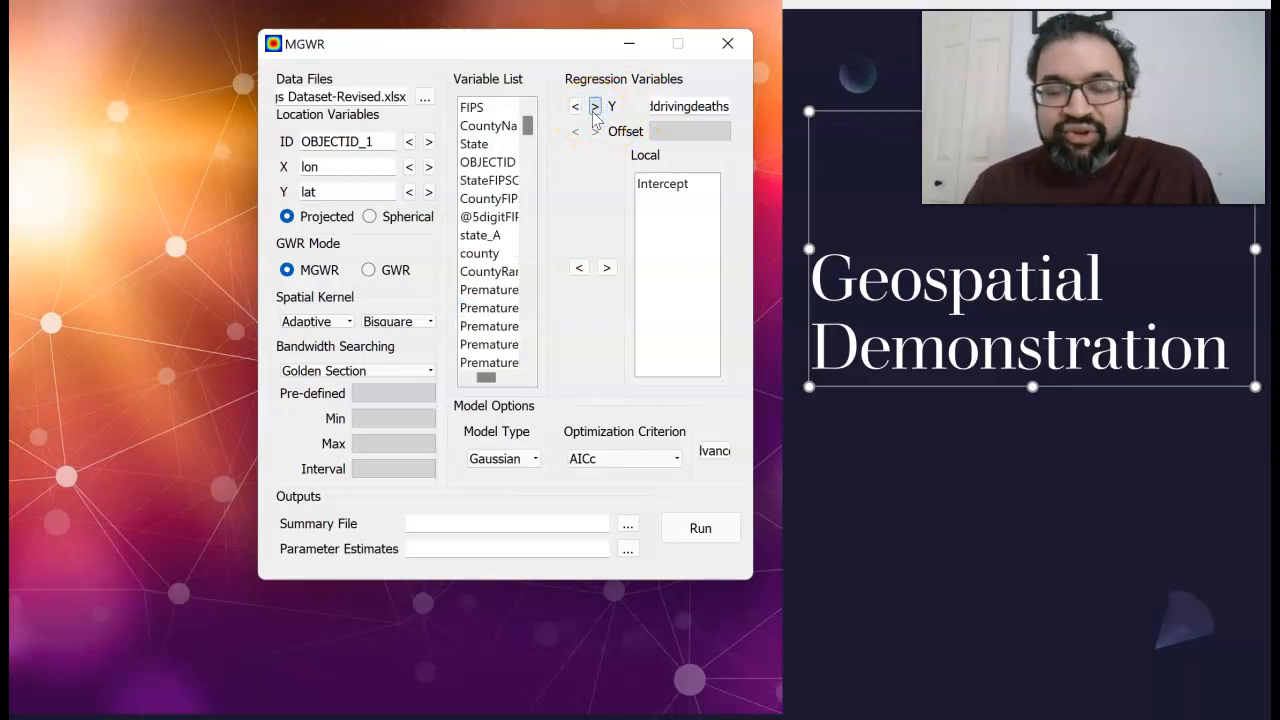
pyautogui.click(703, 108)
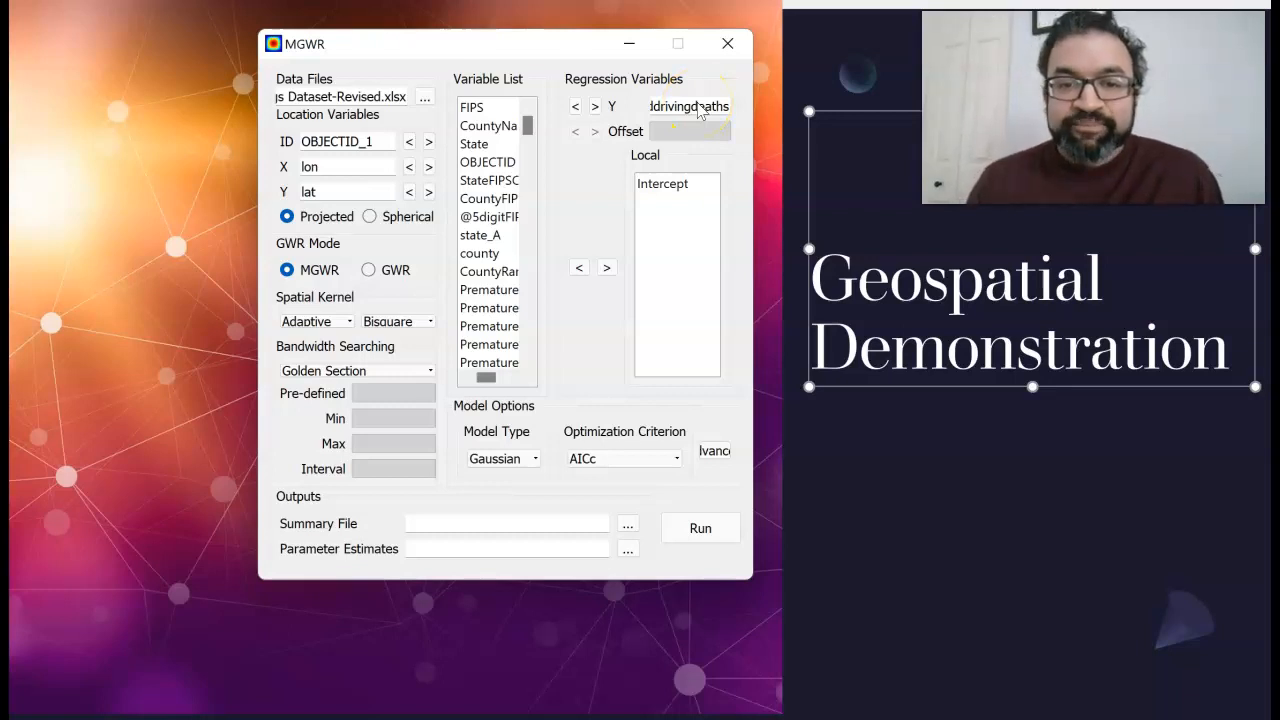
pyautogui.click(592, 107)
pyautogui.click(575, 106)
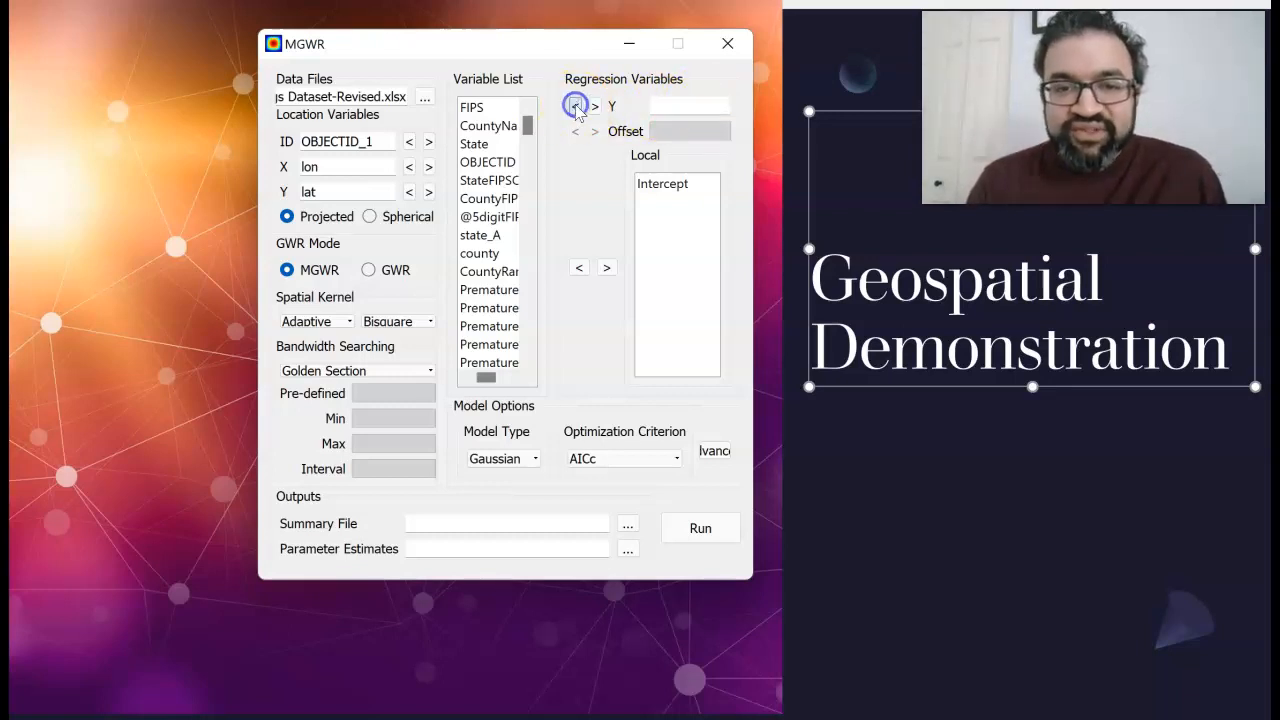
# Set the first HIV prevalence variable in the list as the regression's dependent variable Y
pyautogui.click(528, 127)
pyautogui.moveTo(528, 127); pyautogui.dragTo(526, 310)
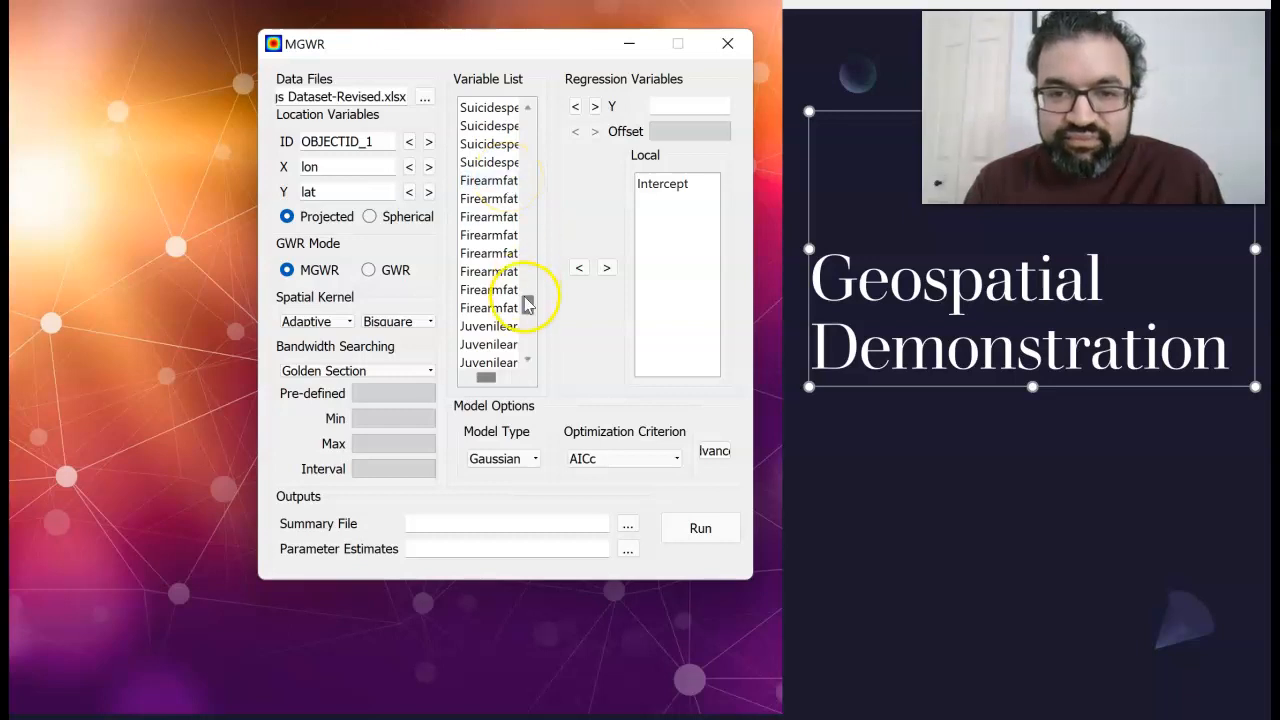
pyautogui.moveTo(527, 303); pyautogui.dragTo(530, 248)
pyautogui.click(495, 236)
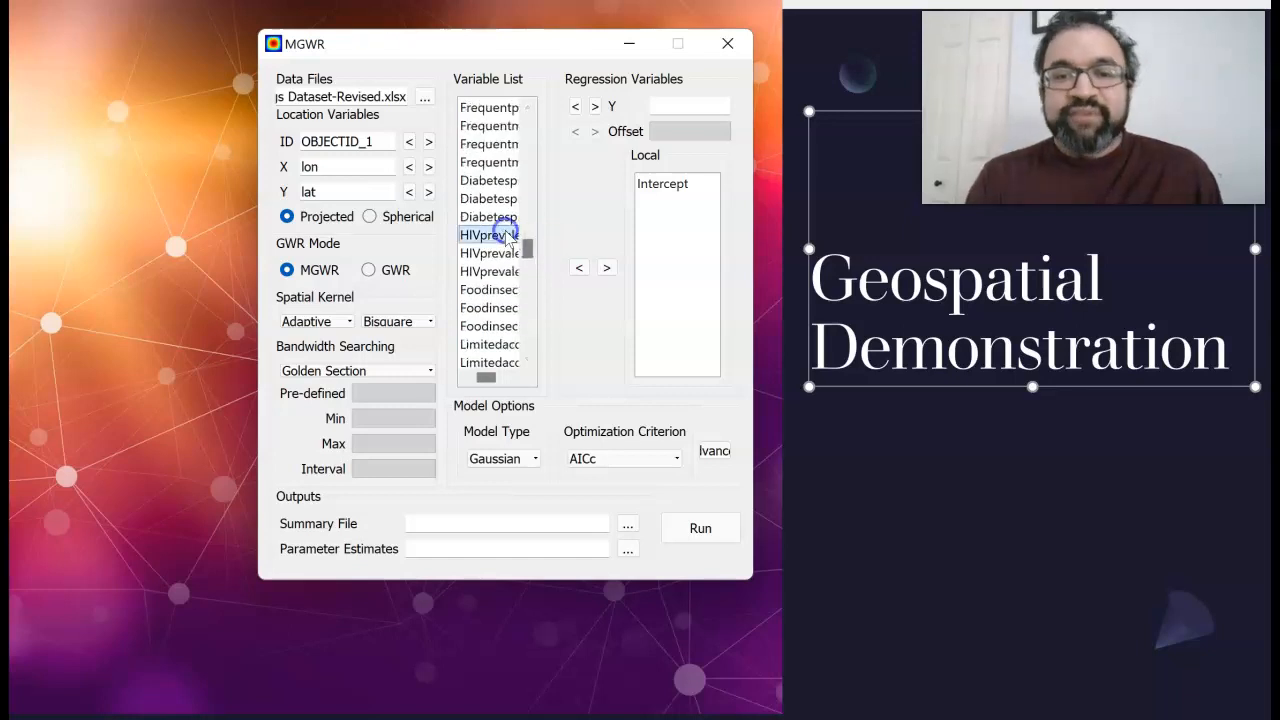
pyautogui.click(594, 107)
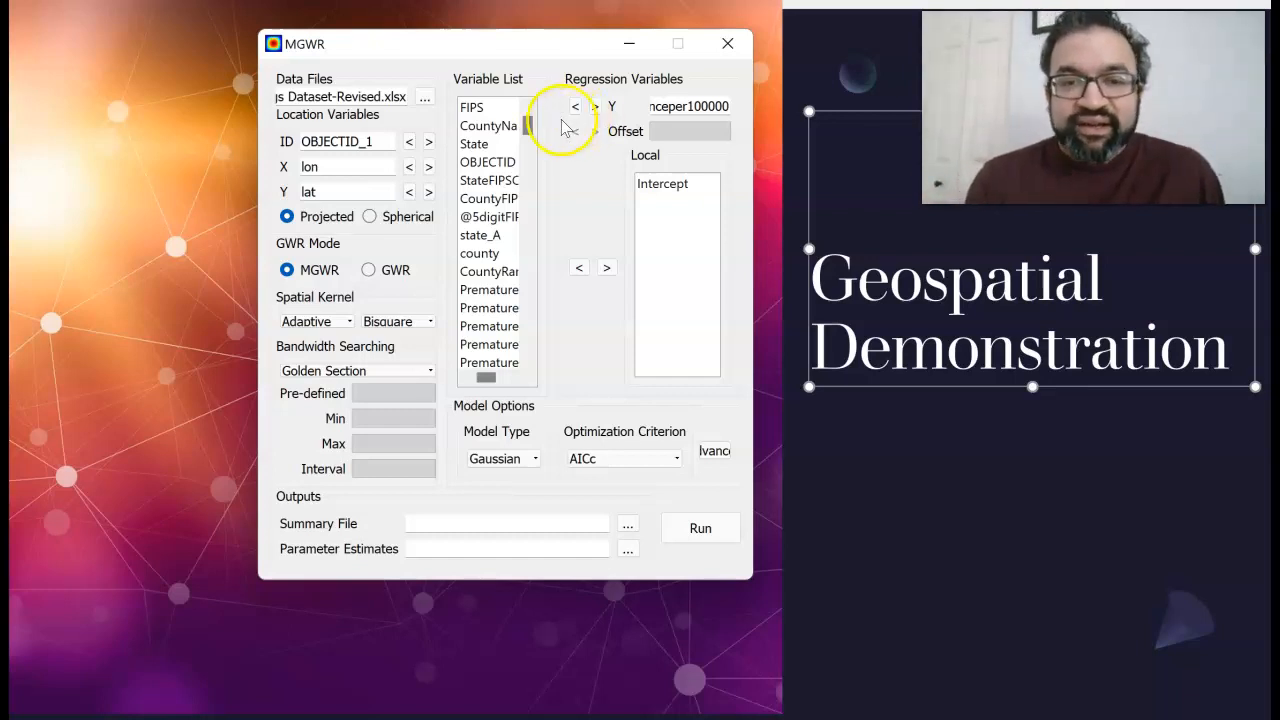
# Add the Uninsured variable and the first Unemployment variable to the local regression variables
pyautogui.moveTo(528, 126); pyautogui.dragTo(528, 170)
pyautogui.click(489, 216)
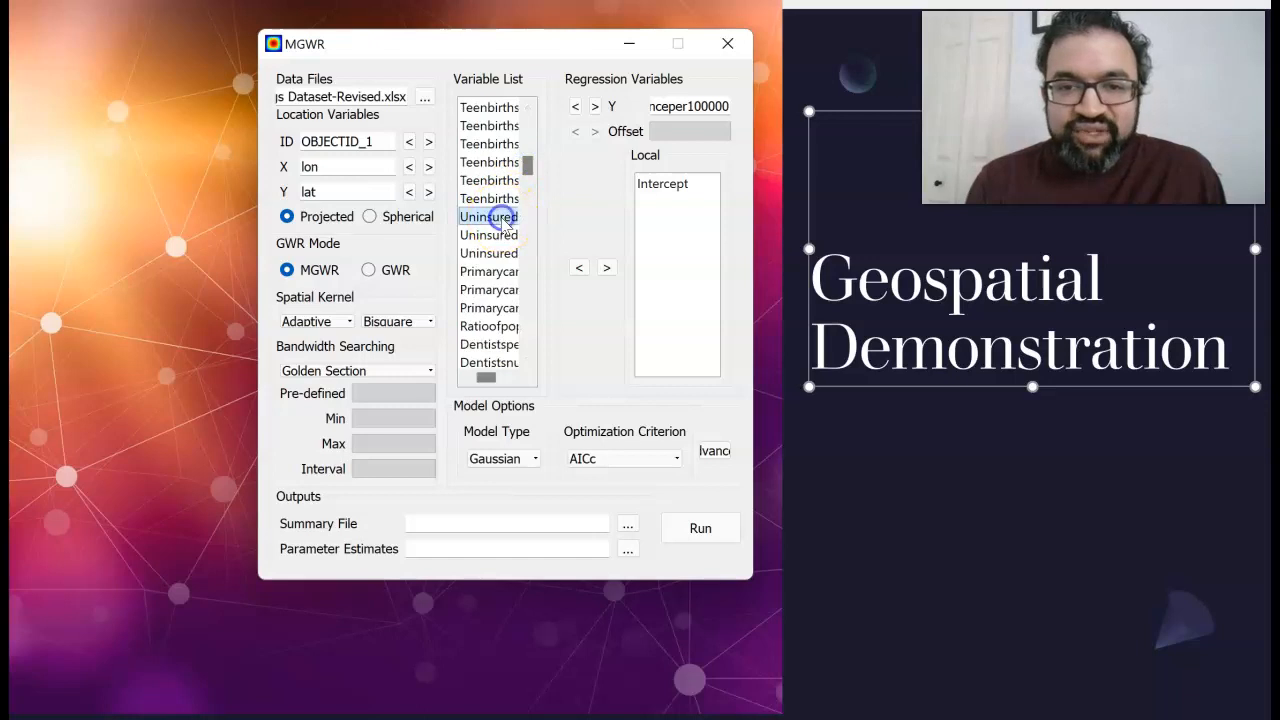
pyautogui.click(605, 268)
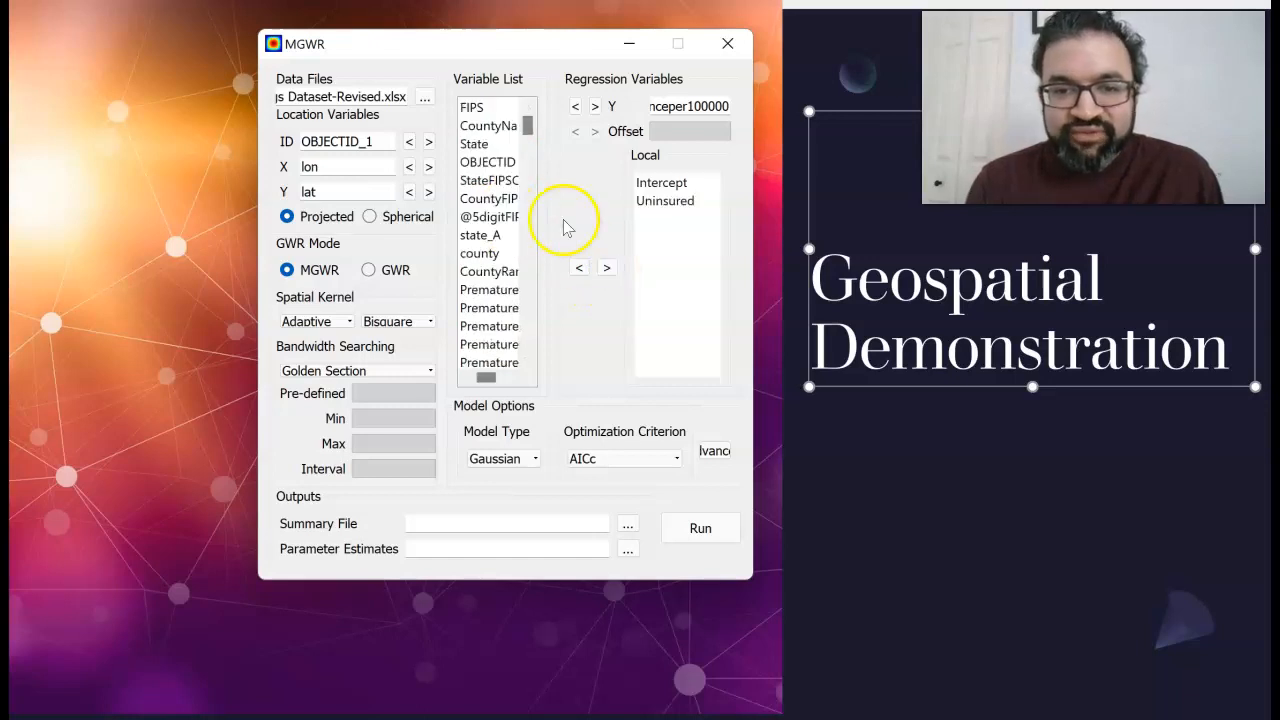
pyautogui.moveTo(528, 128); pyautogui.dragTo(536, 198)
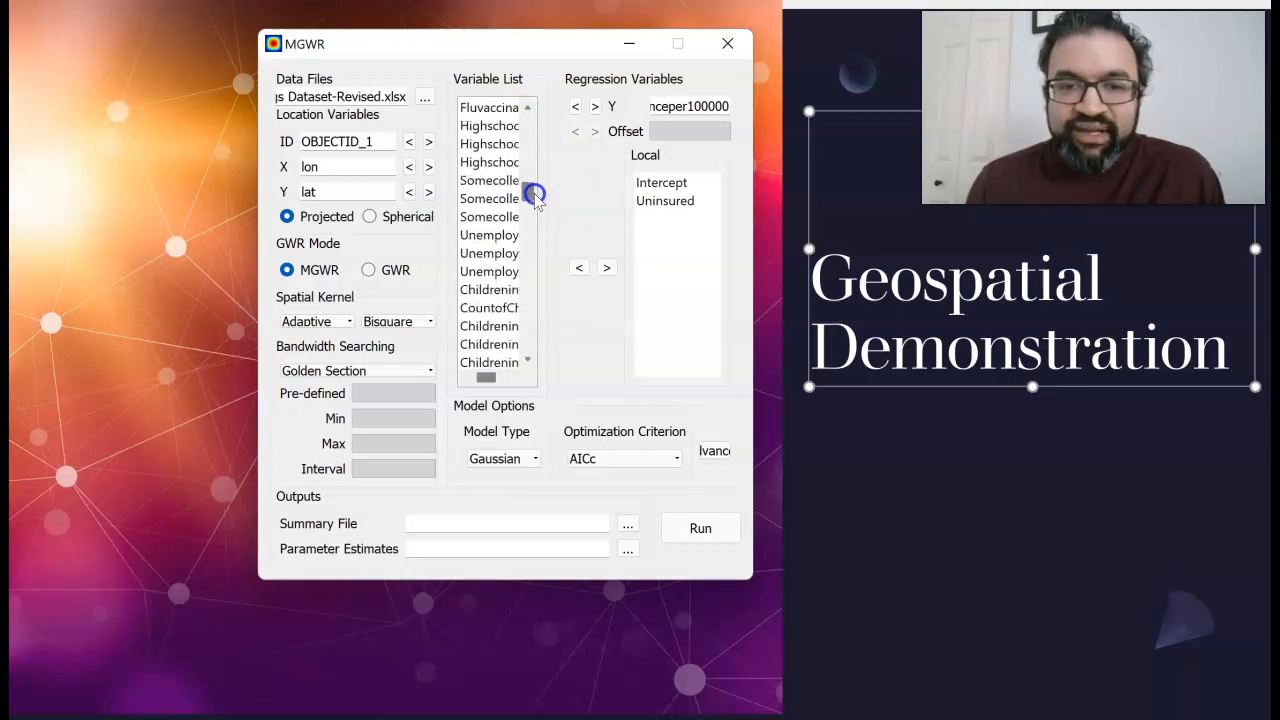
pyautogui.click(509, 235)
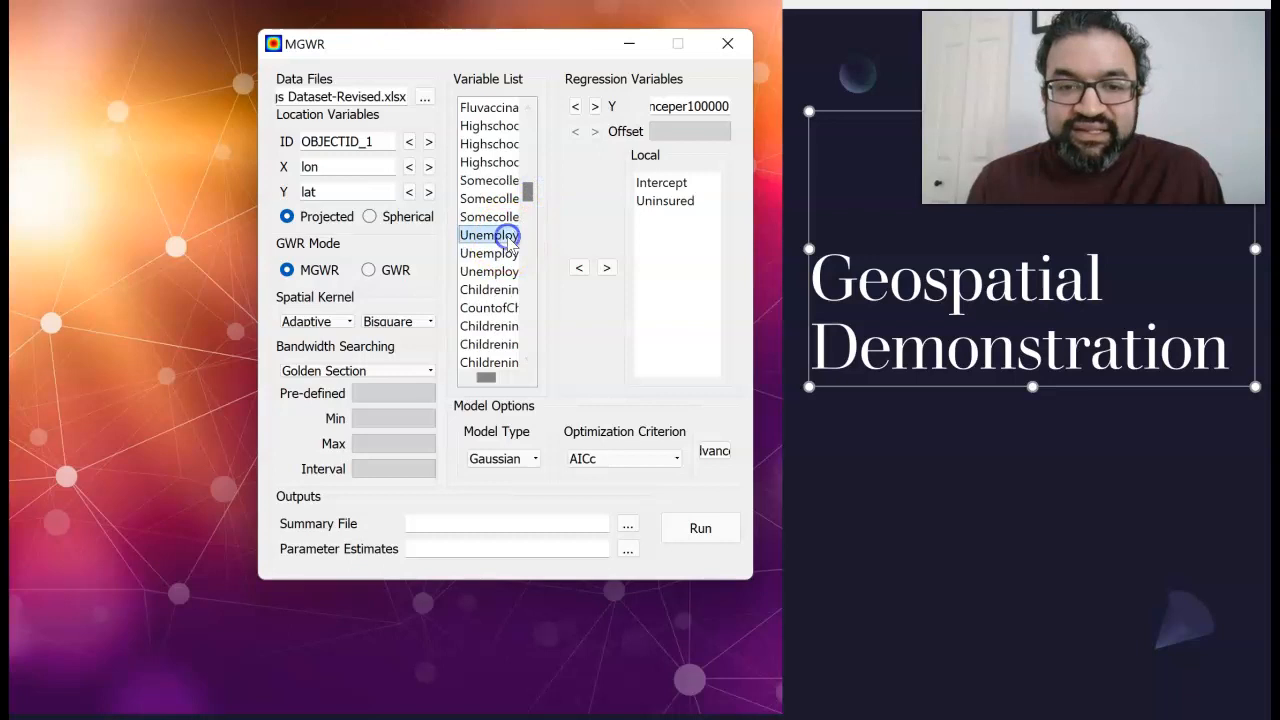
pyautogui.click(606, 267)
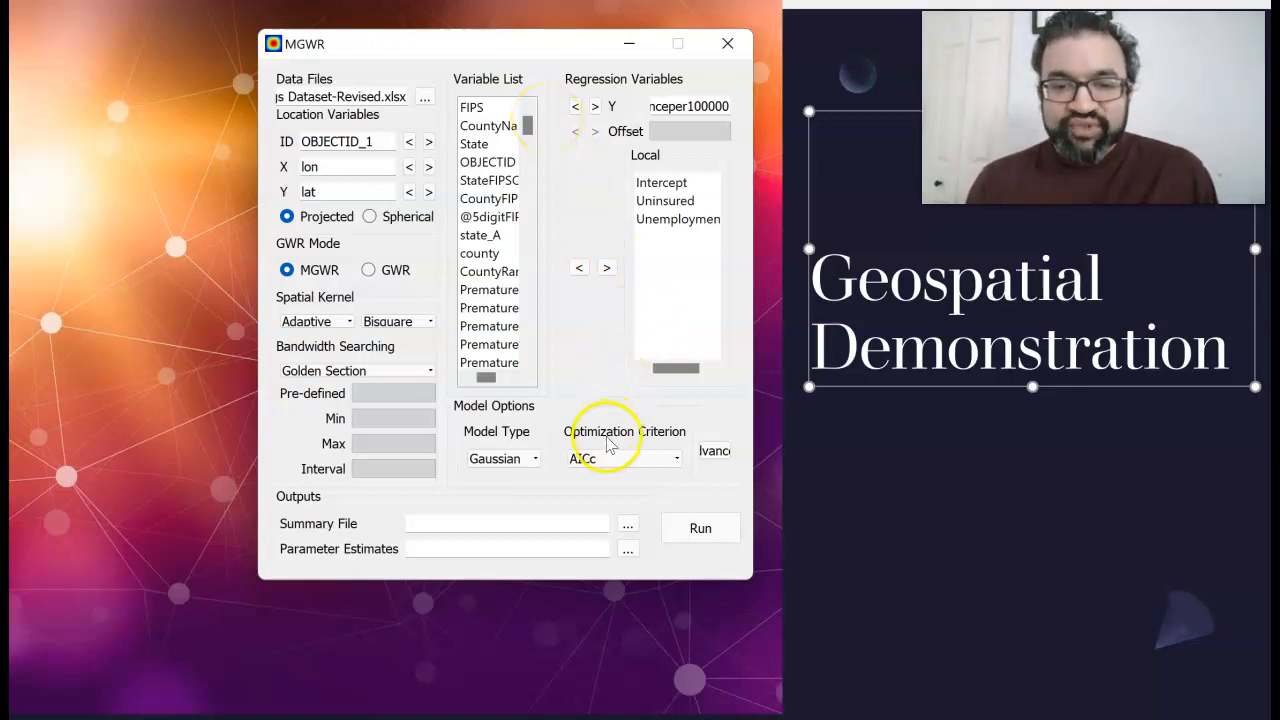
# Save the model outputs under the name MGWR_session_3_22_22 in the suggested user folder and run the model
pyautogui.click(627, 522)
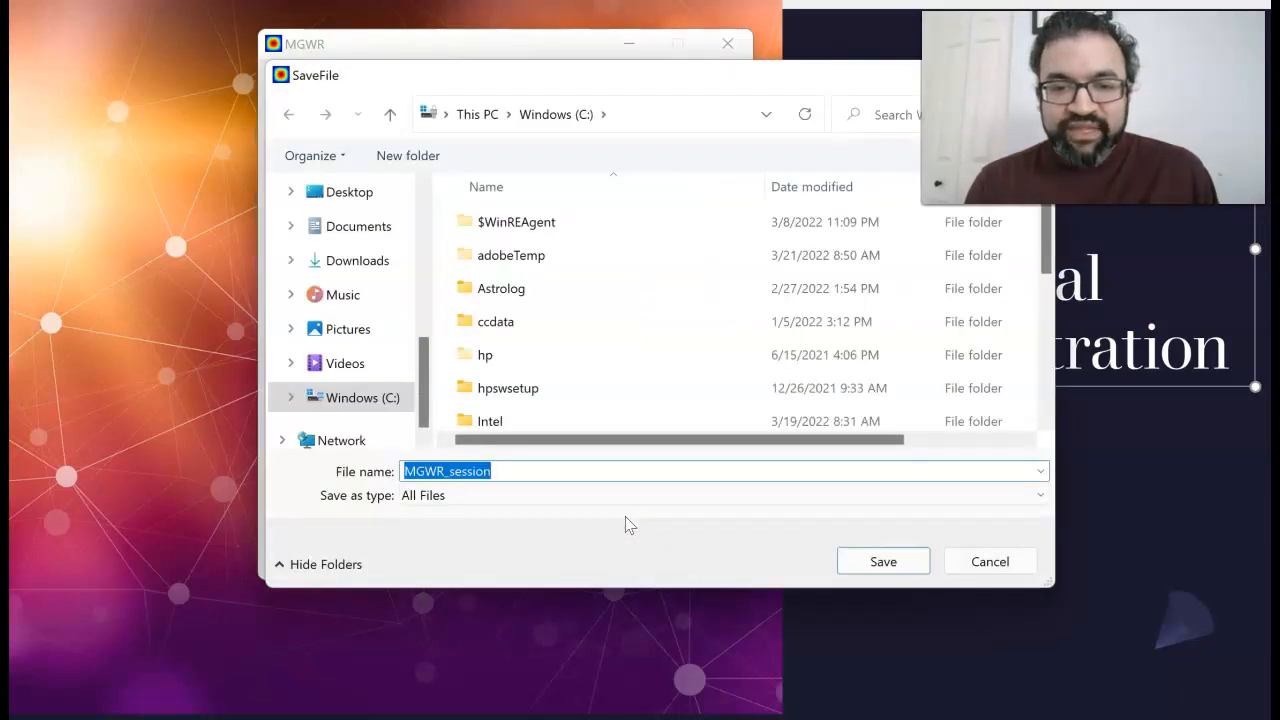
pyautogui.click(568, 470)
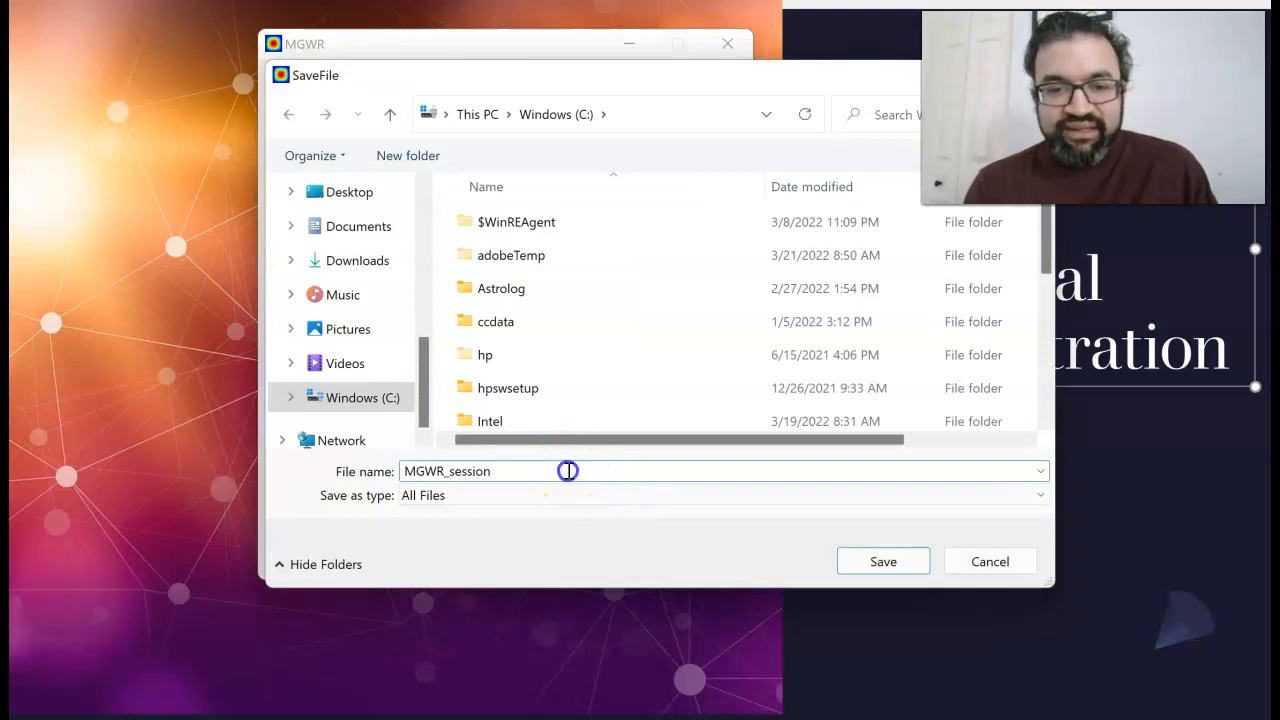
pyautogui.write('_')
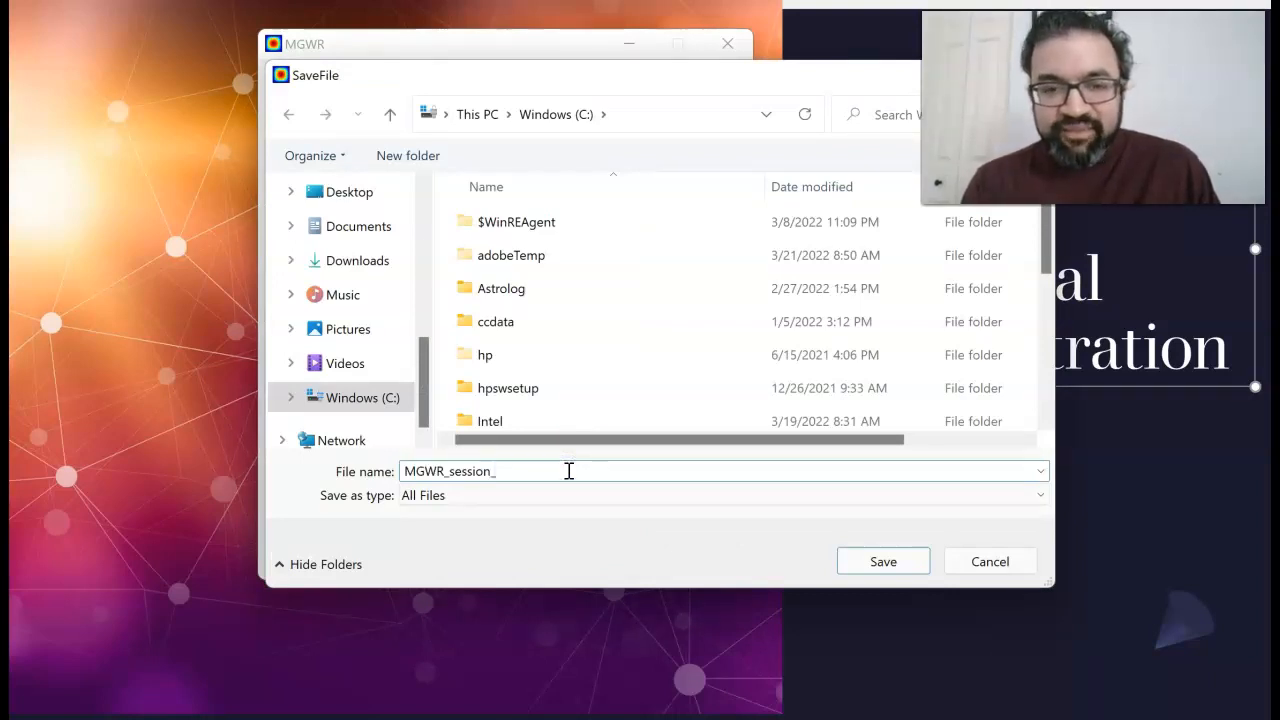
pyautogui.write('3_22_')
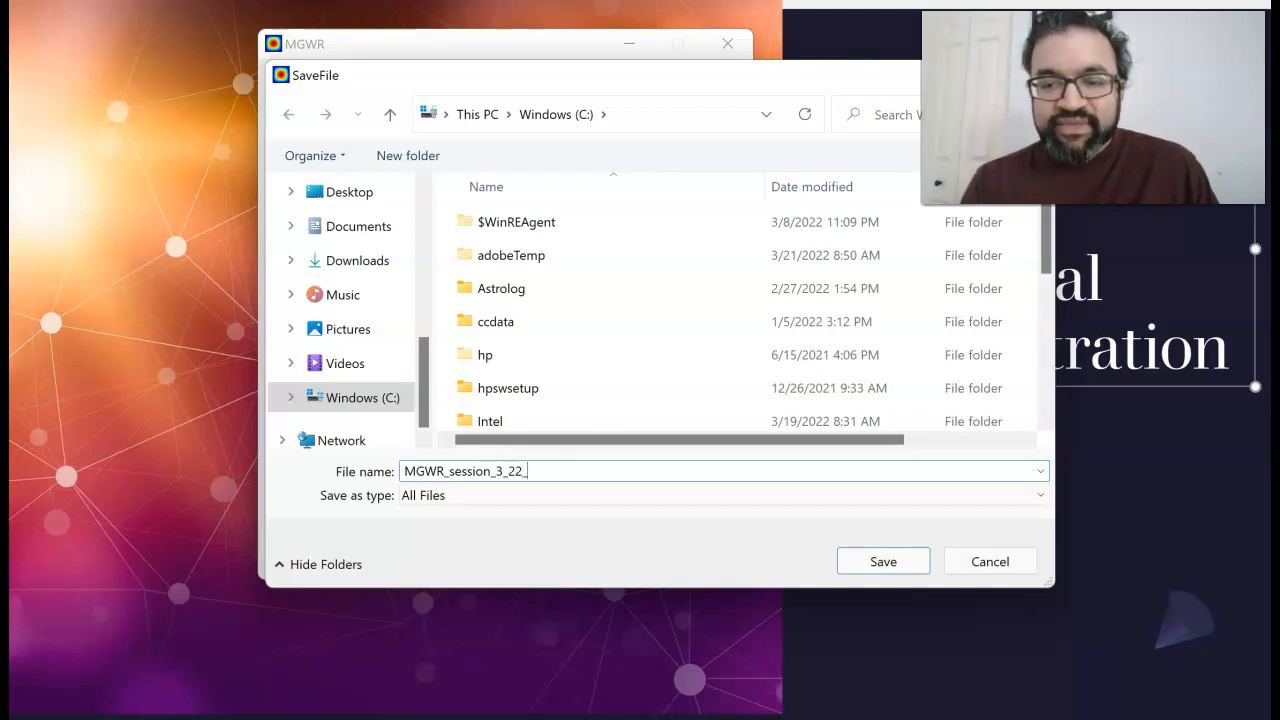
pyautogui.write('22')
pyautogui.click(880, 563)
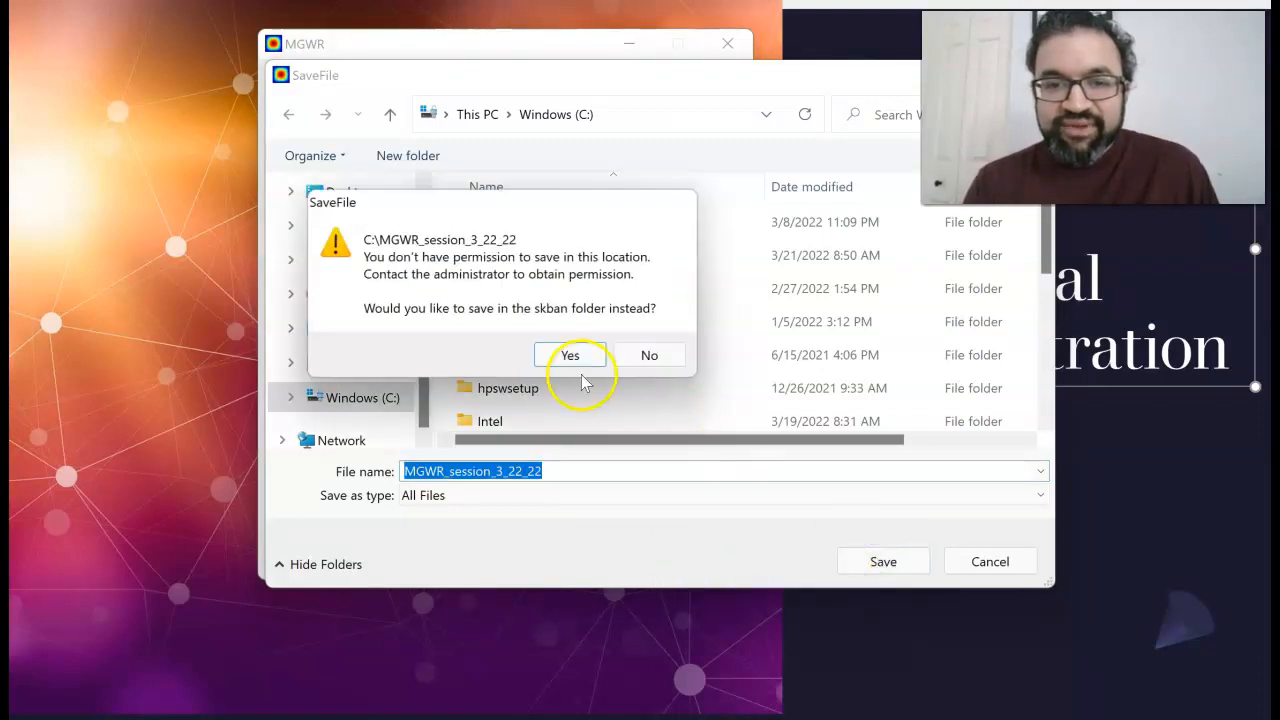
pyautogui.click(578, 364)
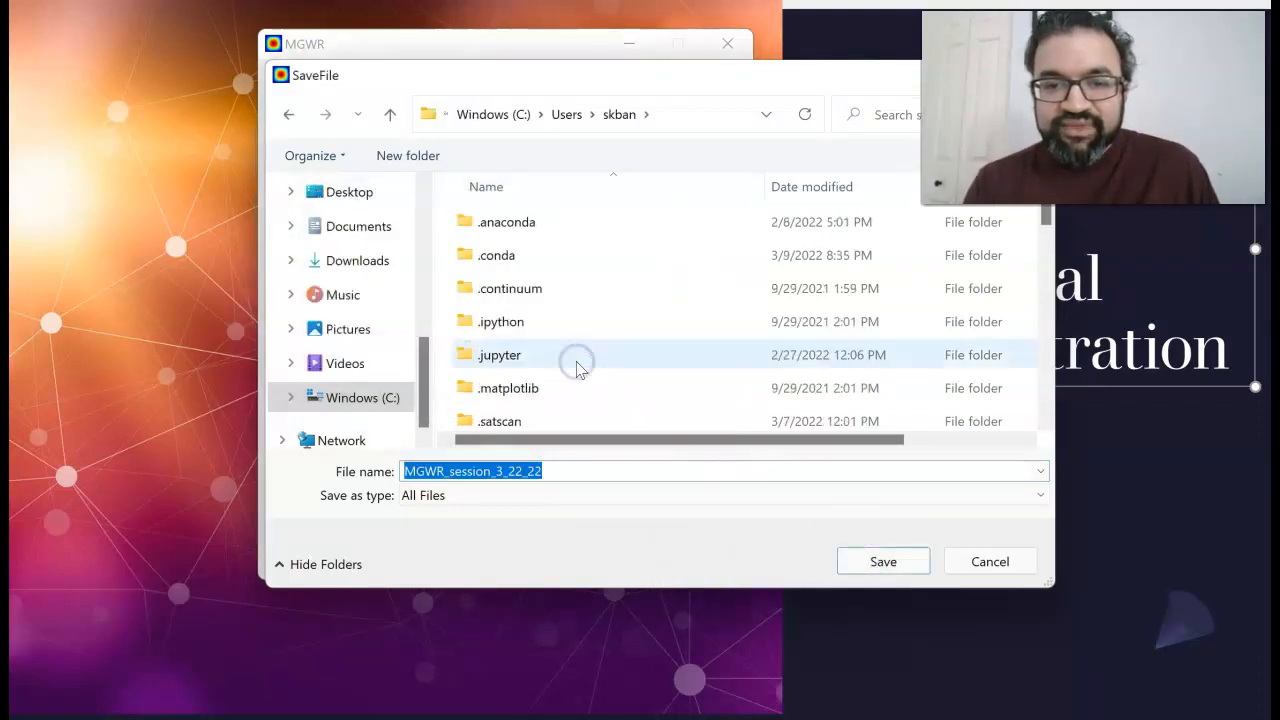
pyautogui.click(857, 558)
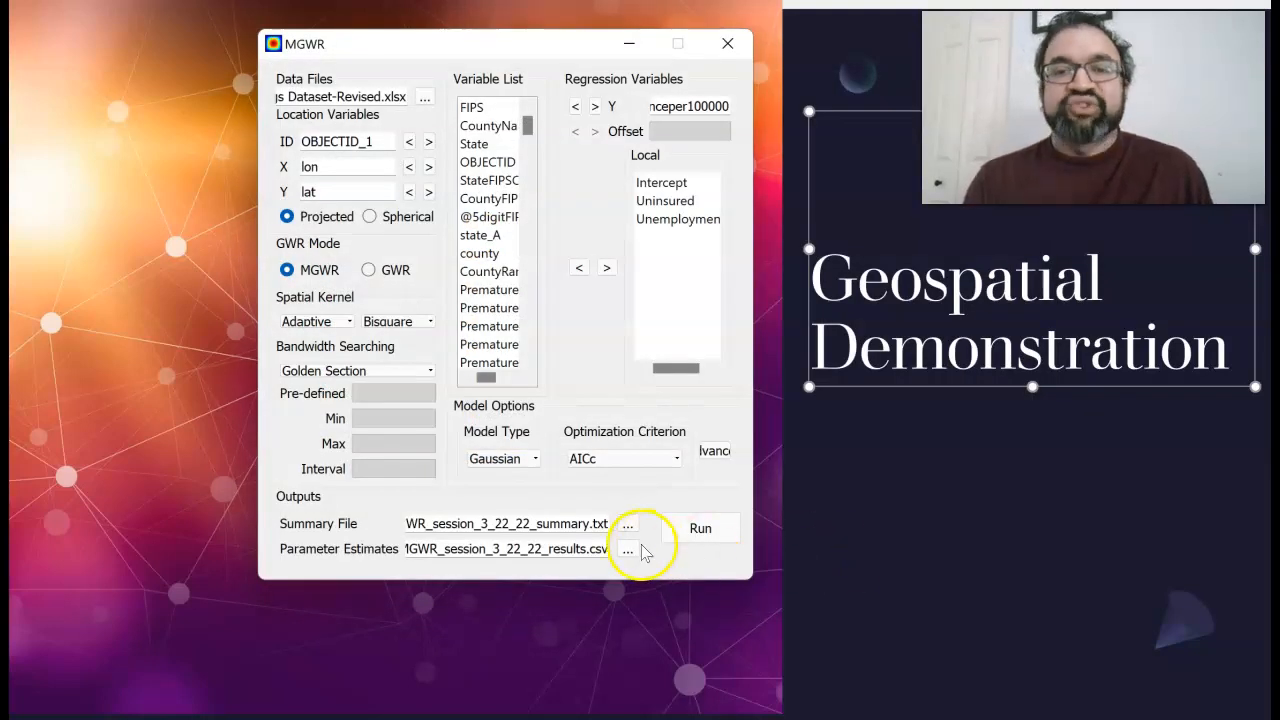
pyautogui.click(712, 526)
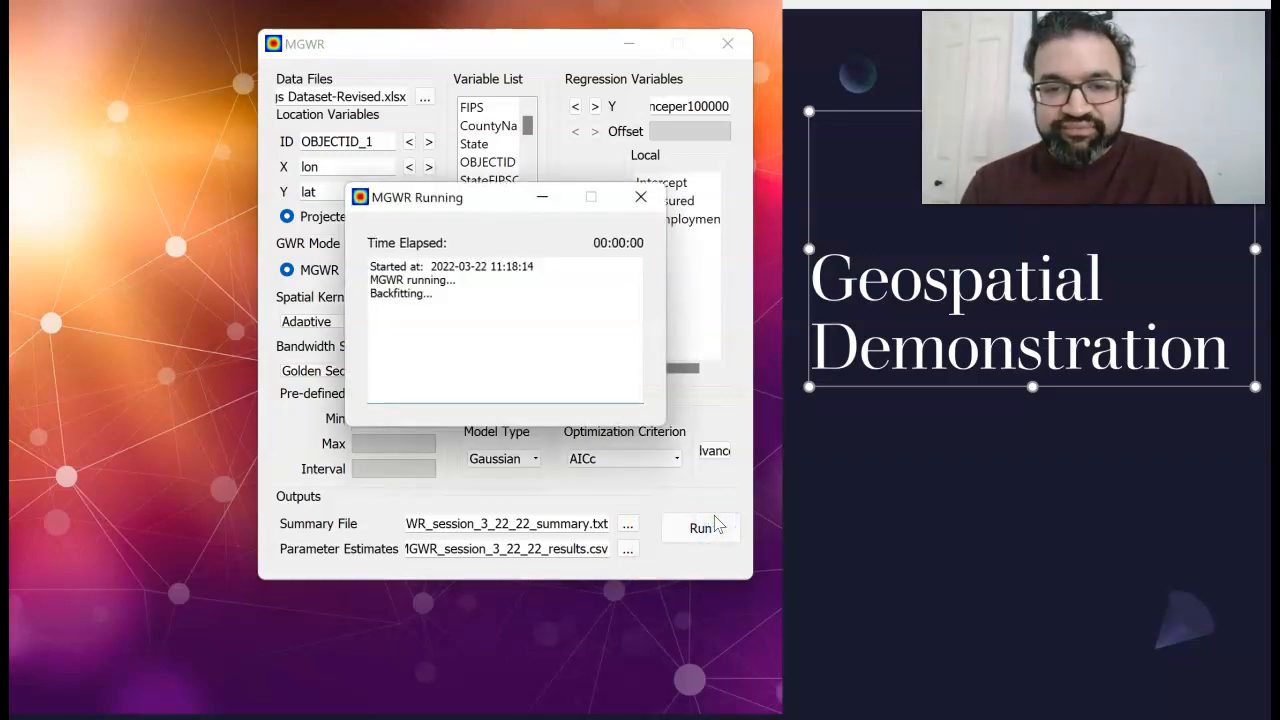